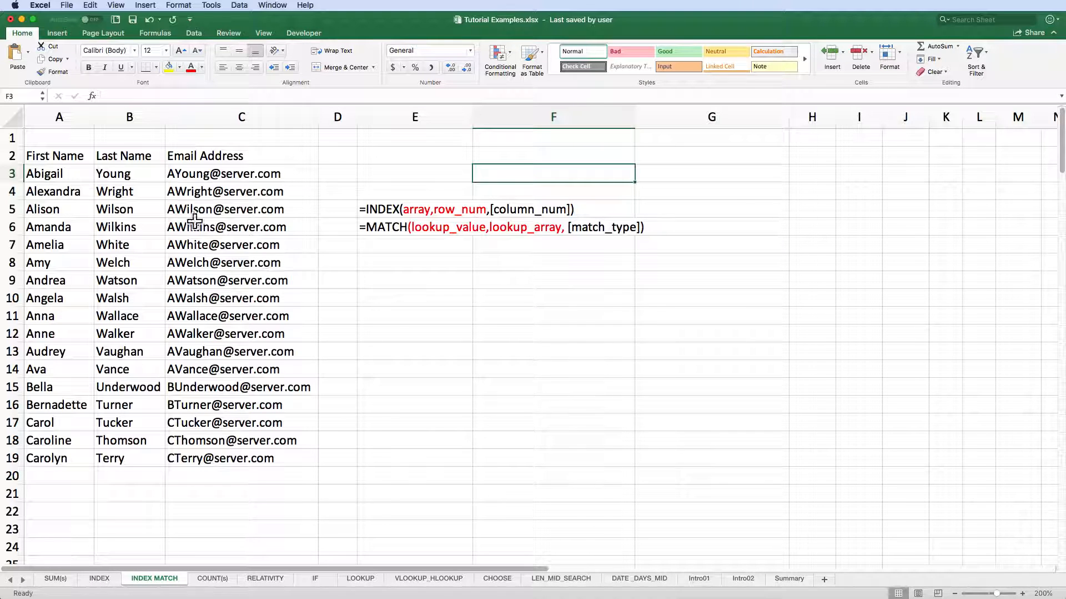
- Enter an INDEX formula in E1 that returns row 5, column 2 of A3:C19, and compare it with cell B7
{"action": "left_click", "coordinate": [49, 175]}
{"action": "left_click_drag", "start_coordinate": [49, 175], "coordinate": [231, 456]}
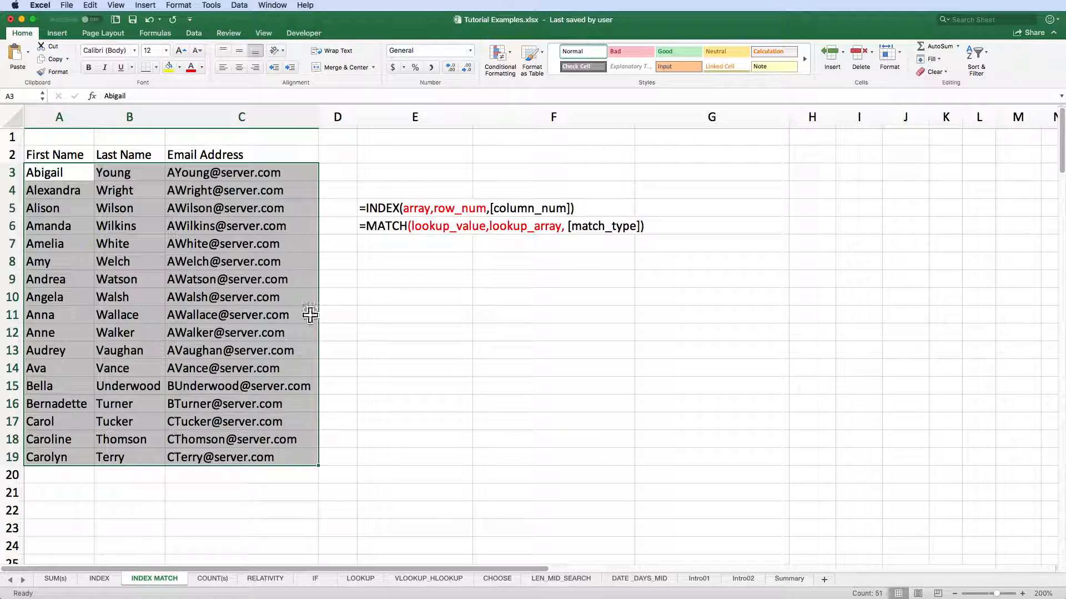
{"action": "left_click", "coordinate": [387, 138]}
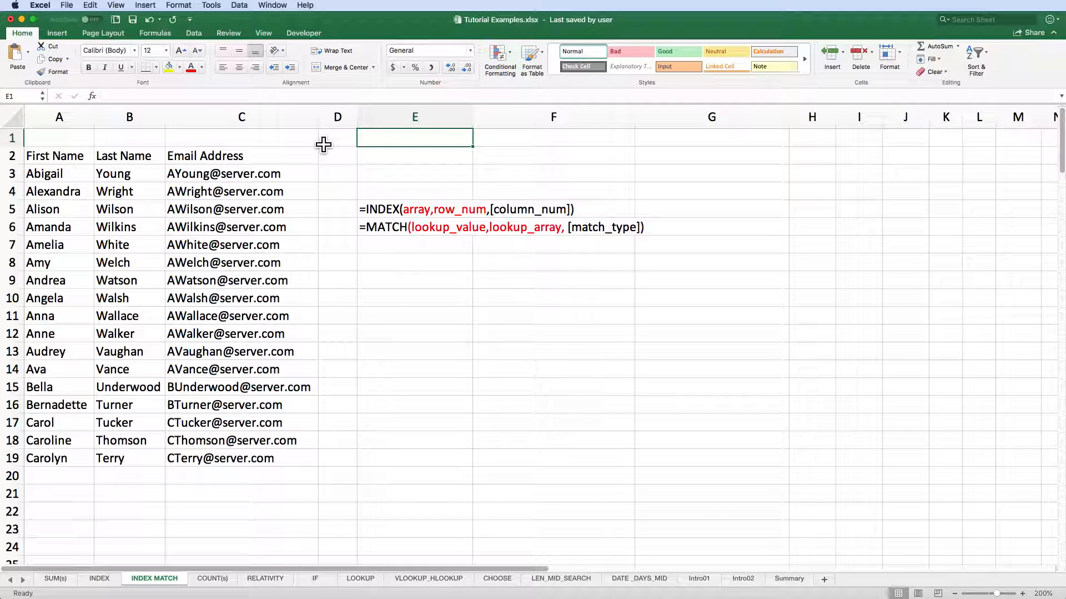
{"action": "type", "text": "=index(a3"}
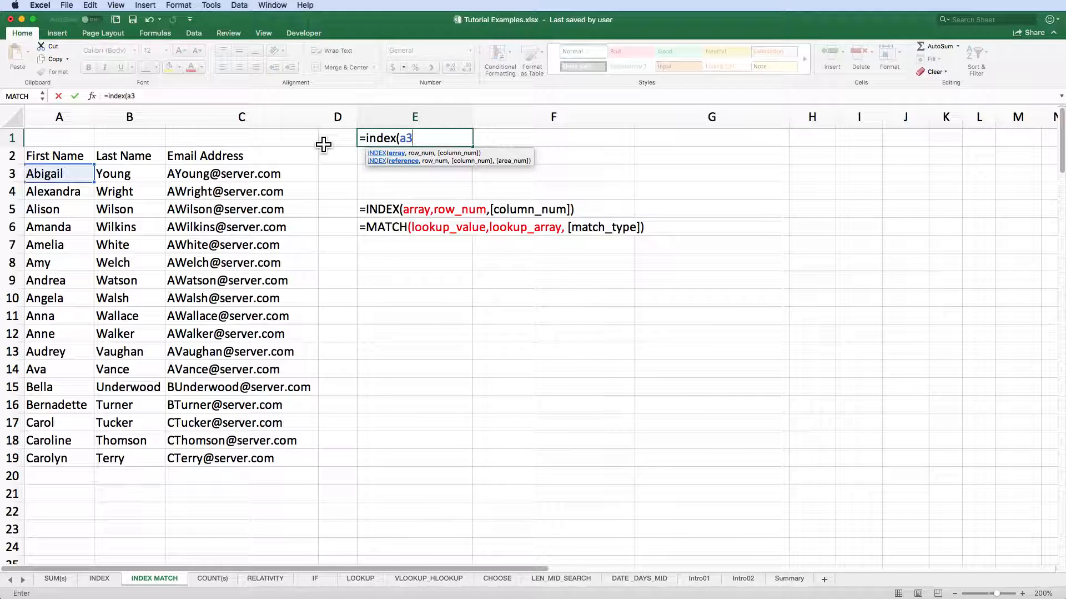
{"action": "type", "text": ":c"}
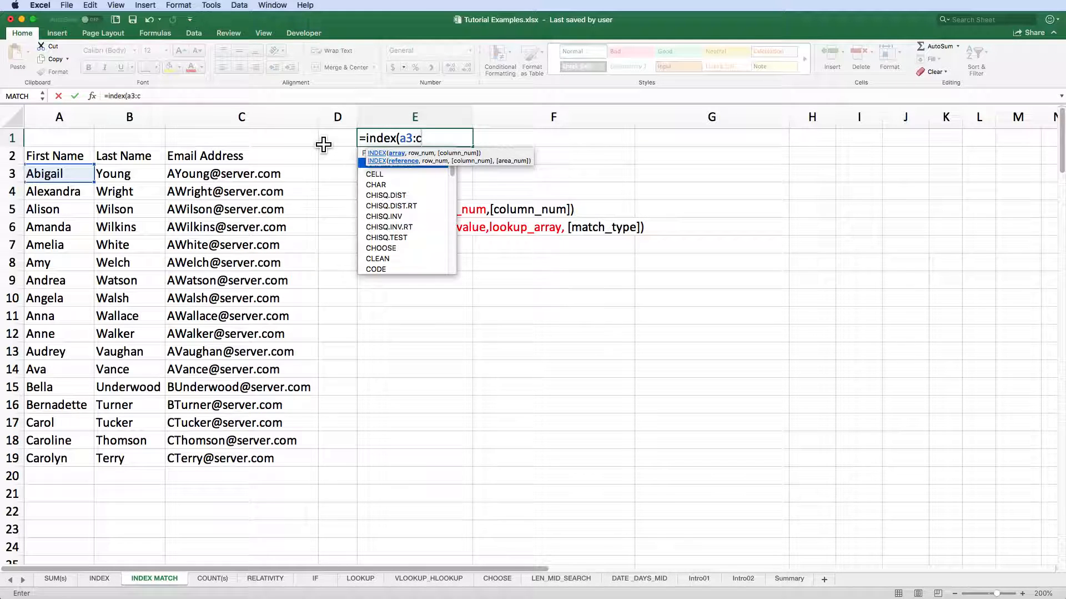
{"action": "type", "text": "19,"}
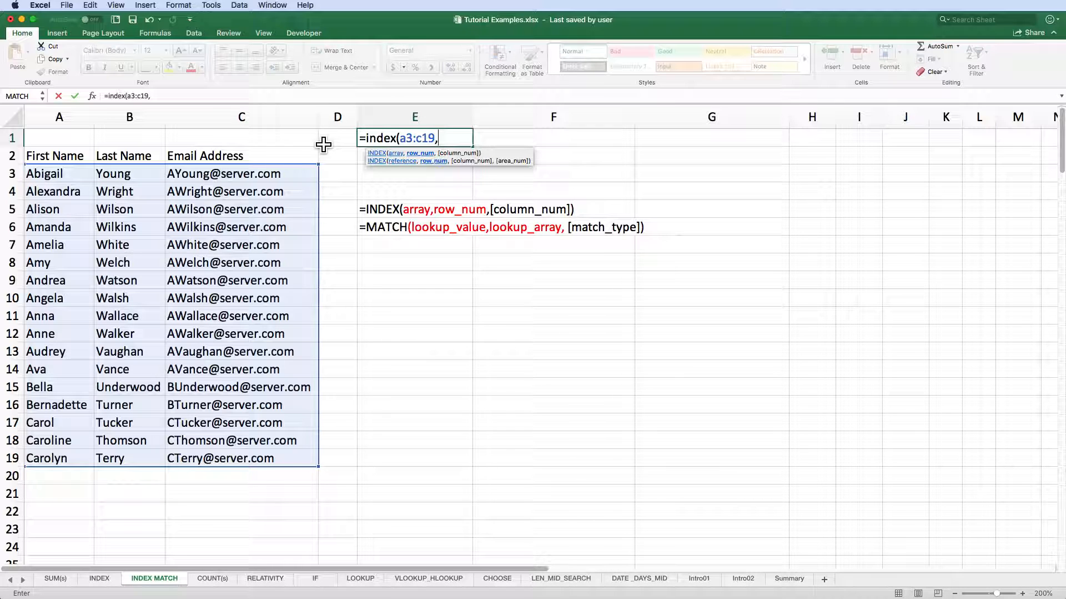
{"action": "type", "text": "5,2"}
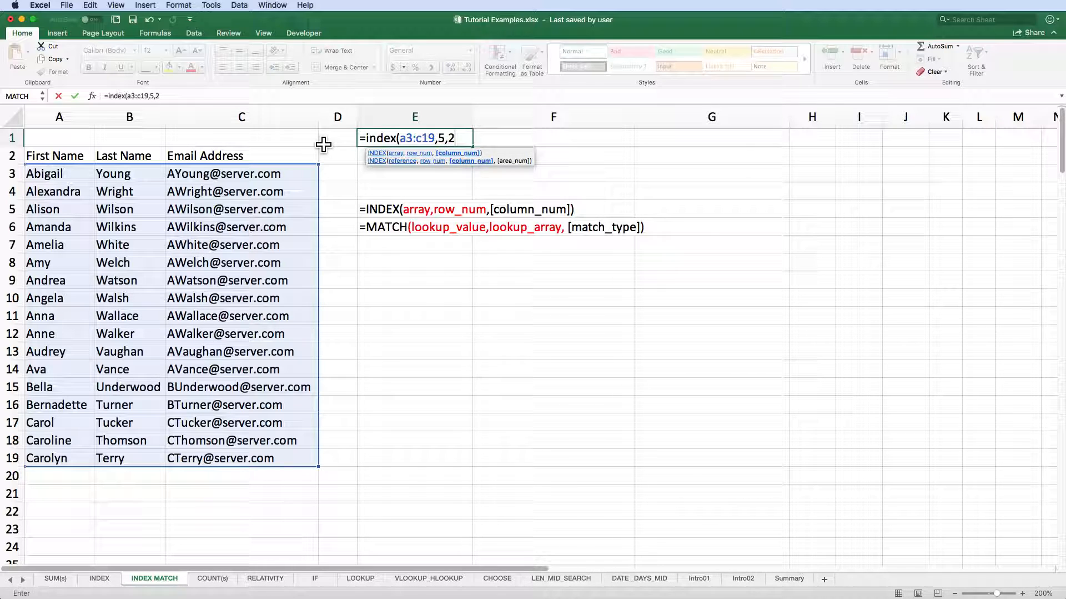
{"action": "type", "text": ")"}
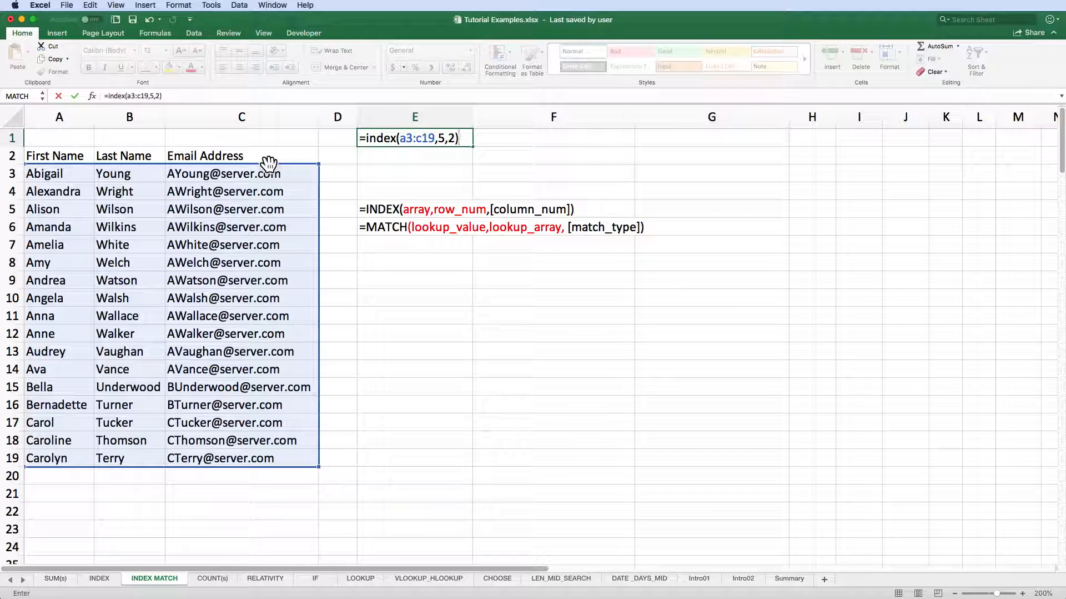
{"action": "key", "text": "Return"}
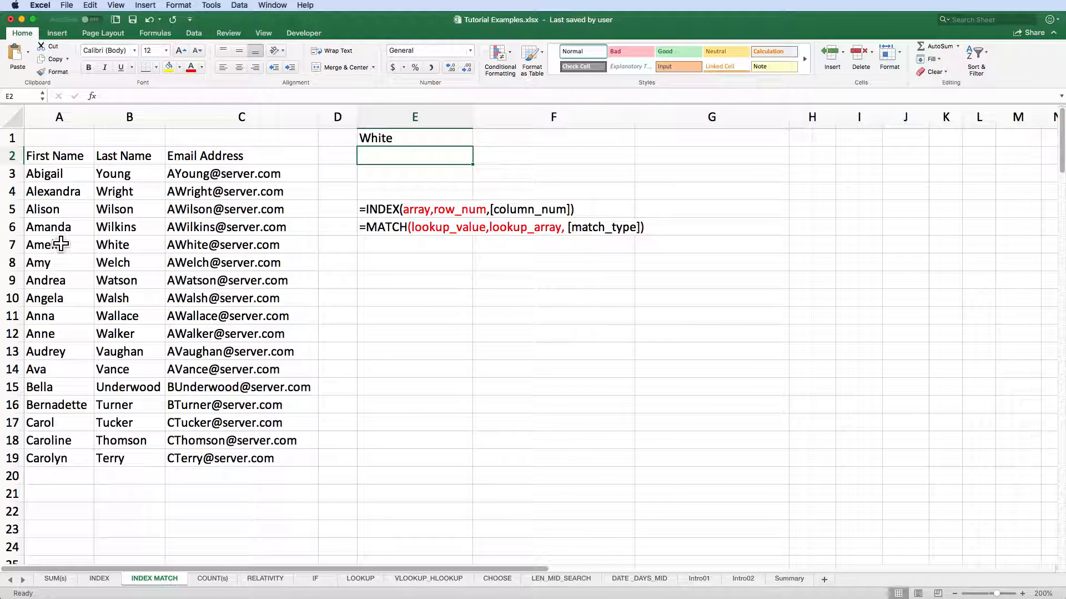
{"action": "left_click", "coordinate": [139, 245]}
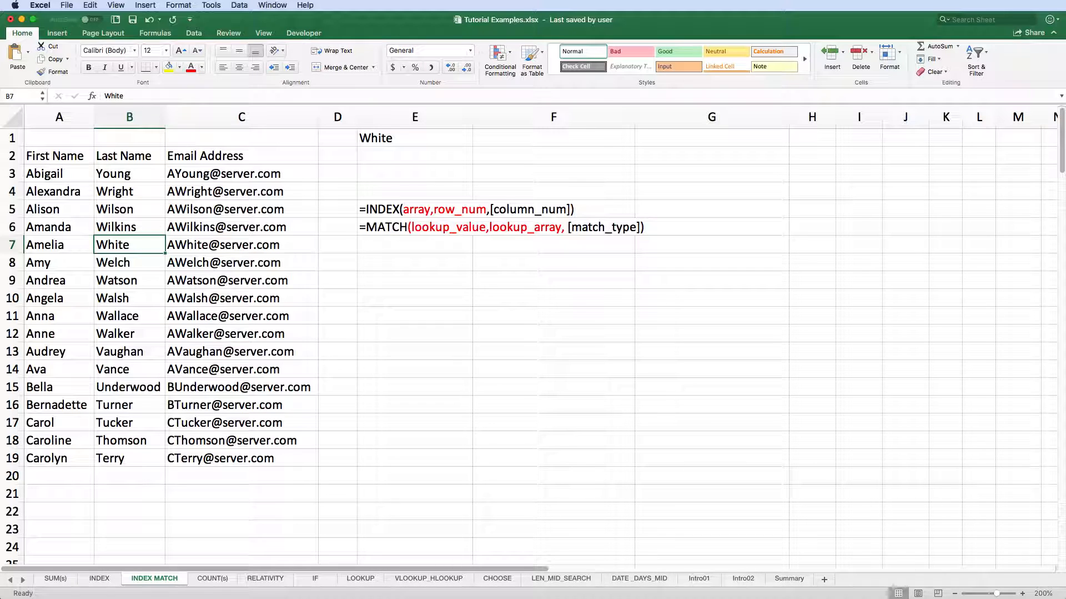
{"action": "left_click", "coordinate": [419, 145]}
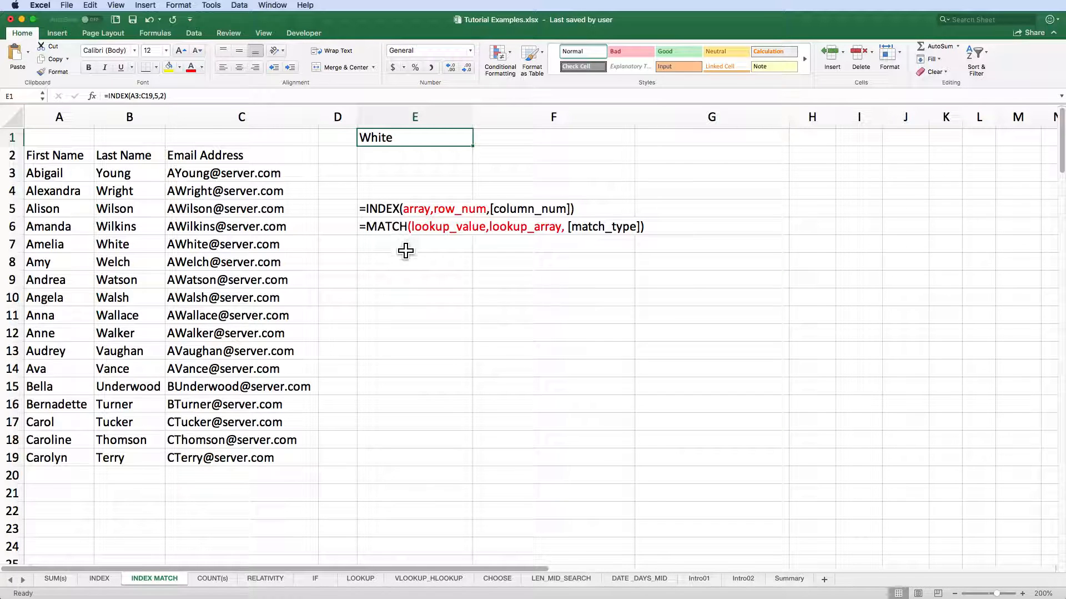
- Enter a MATCH formula in F1 that looks up the surname from B7 as quoted text in B3:B19 with match type 0
{"action": "left_click", "coordinate": [527, 137]}
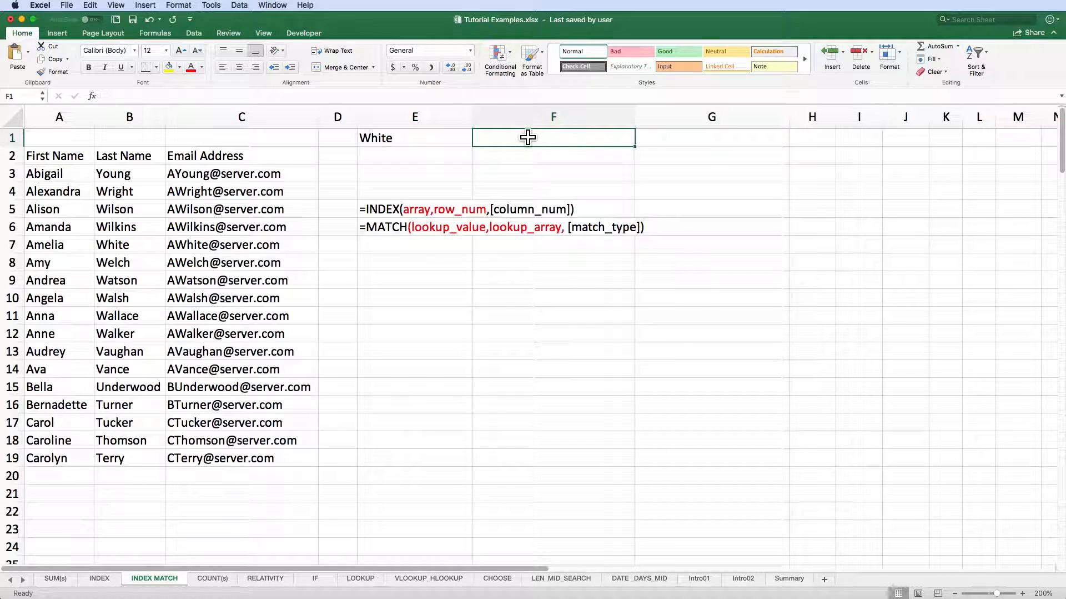
{"action": "type", "text": "=match("}
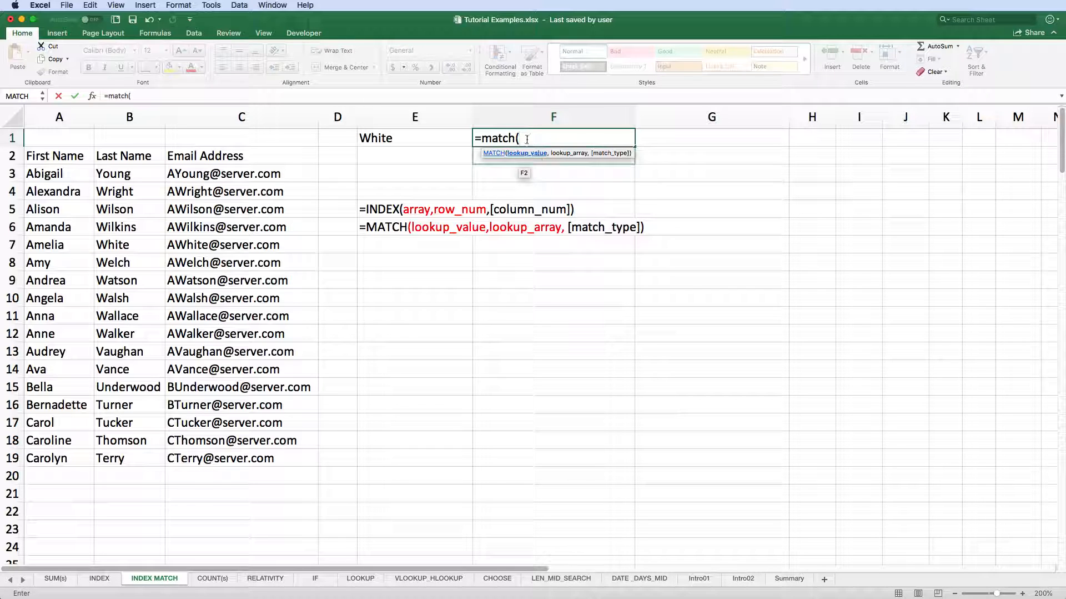
{"action": "key", "text": "F2"}
{"action": "type", "text": "\"White\","}
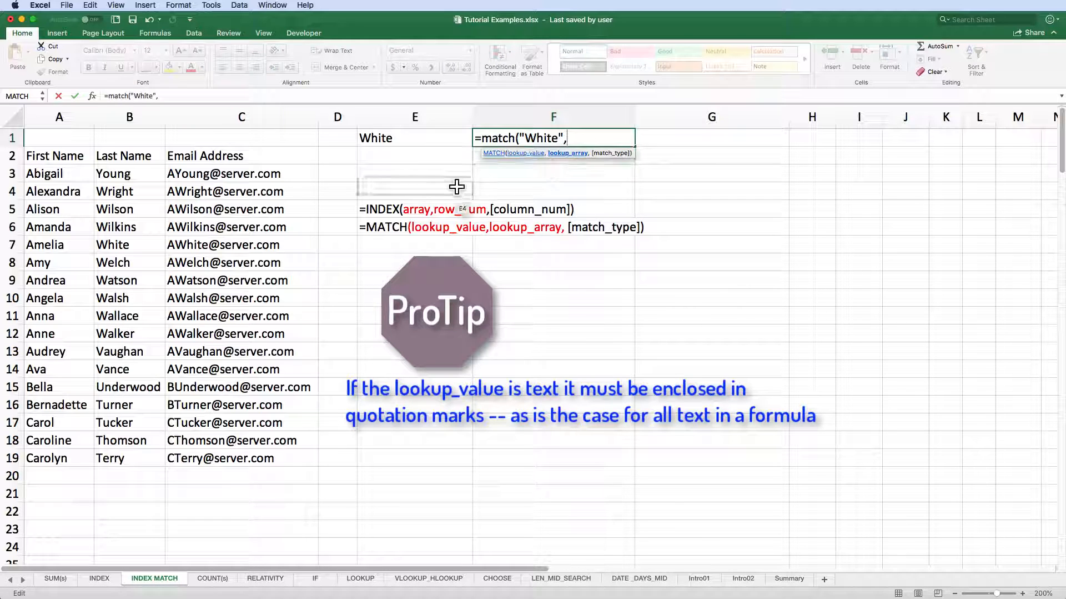
{"action": "type", "text": "b"}
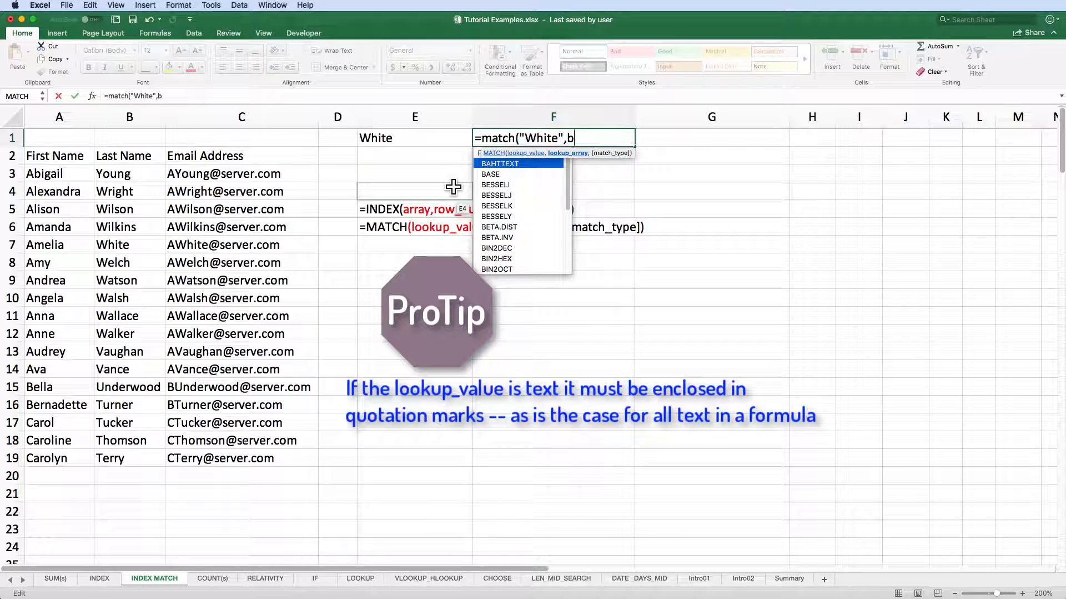
{"action": "type", "text": "3:b"}
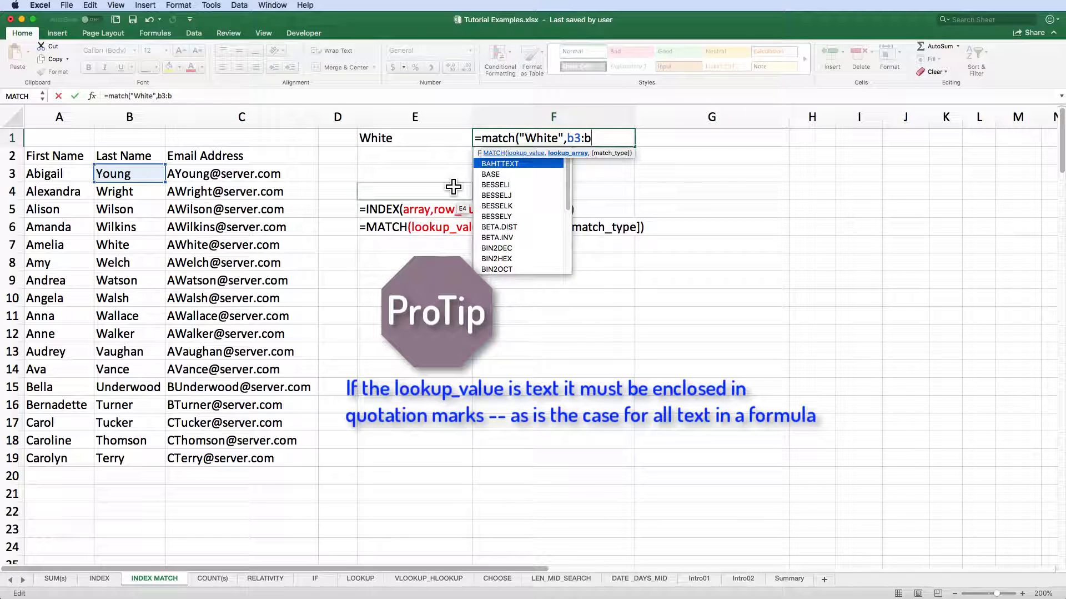
{"action": "type", "text": "19,"}
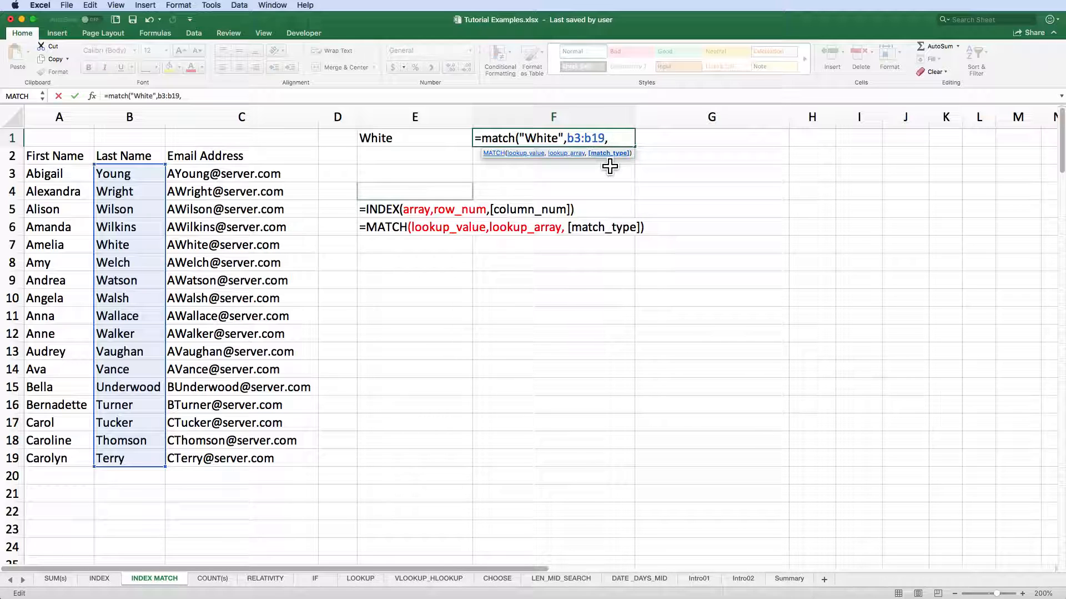
{"action": "type", "text": "0)"}
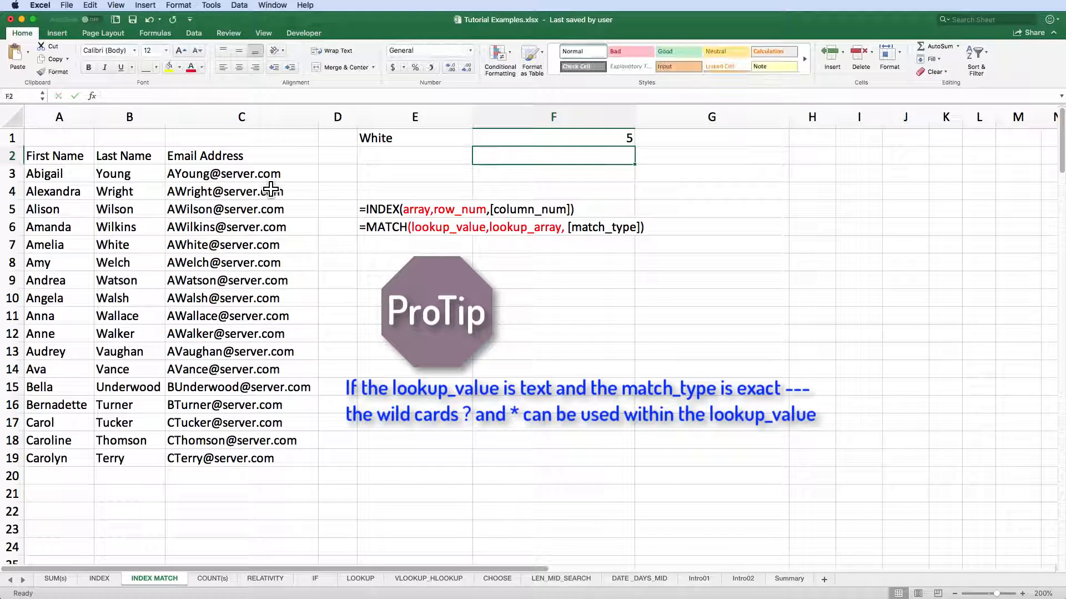
- Enter a MATCH formula in G1 that looks up the same quoted surname across A7:C7 with match type 0
{"action": "left_click", "coordinate": [682, 137]}
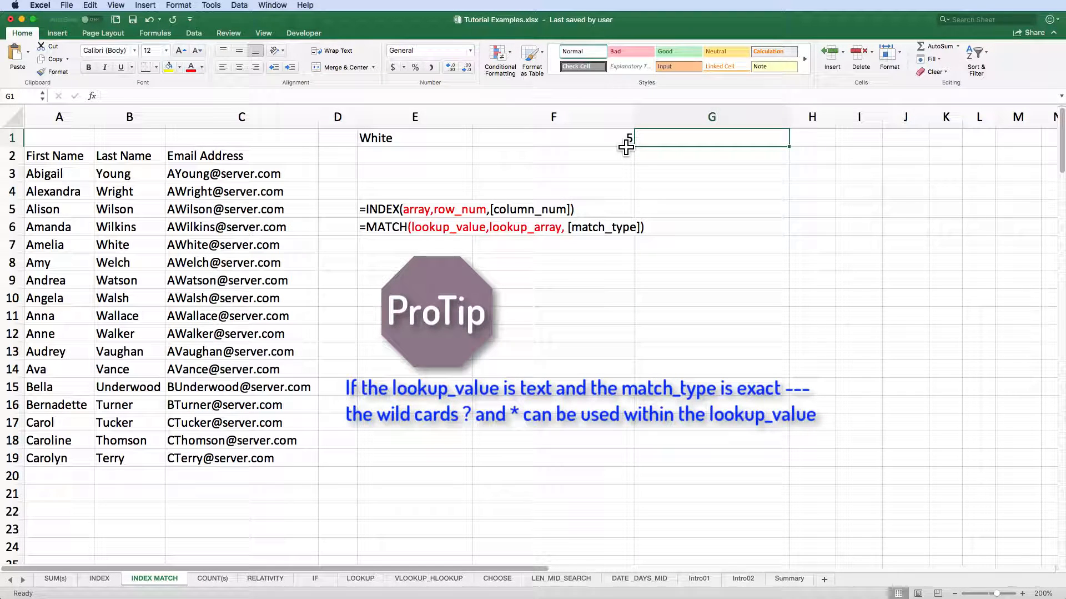
{"action": "type", "text": "=Match"}
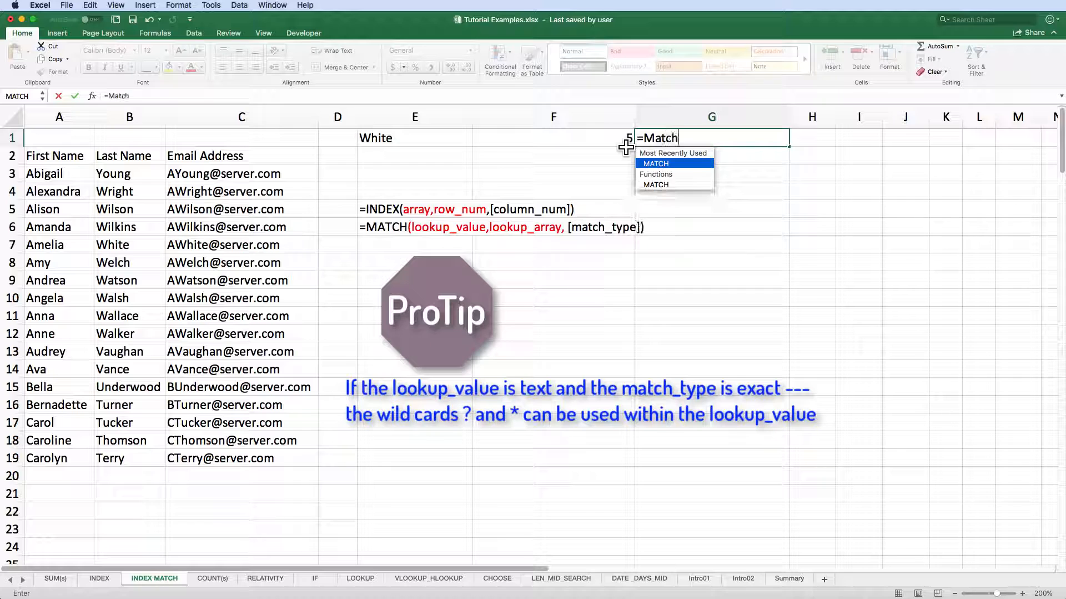
{"action": "type", "text": "(\"White\","}
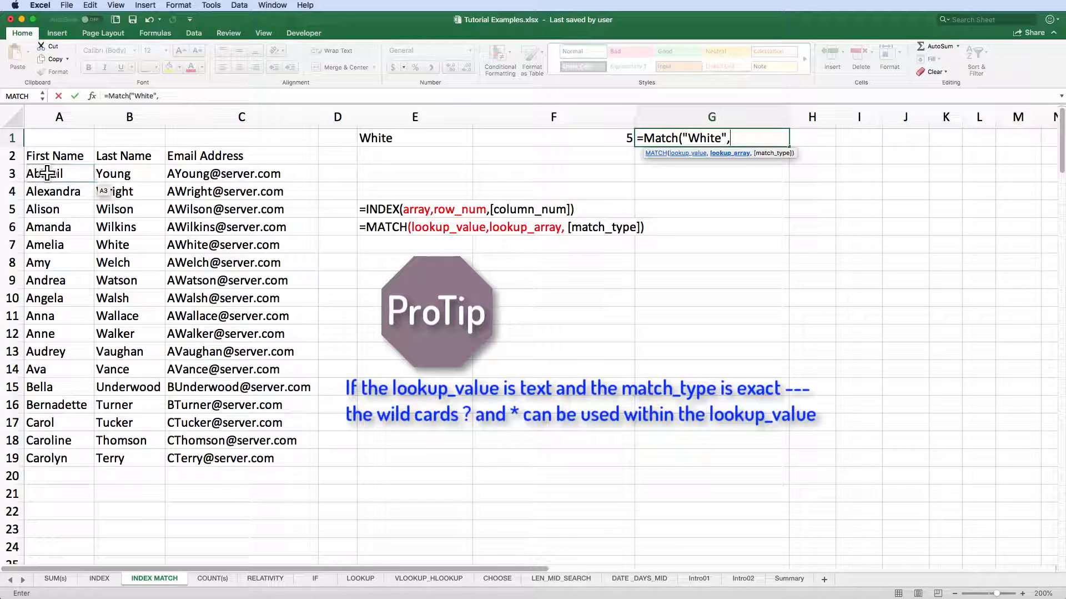
{"action": "left_click_drag", "start_coordinate": [42, 245], "coordinate": [260, 250]}
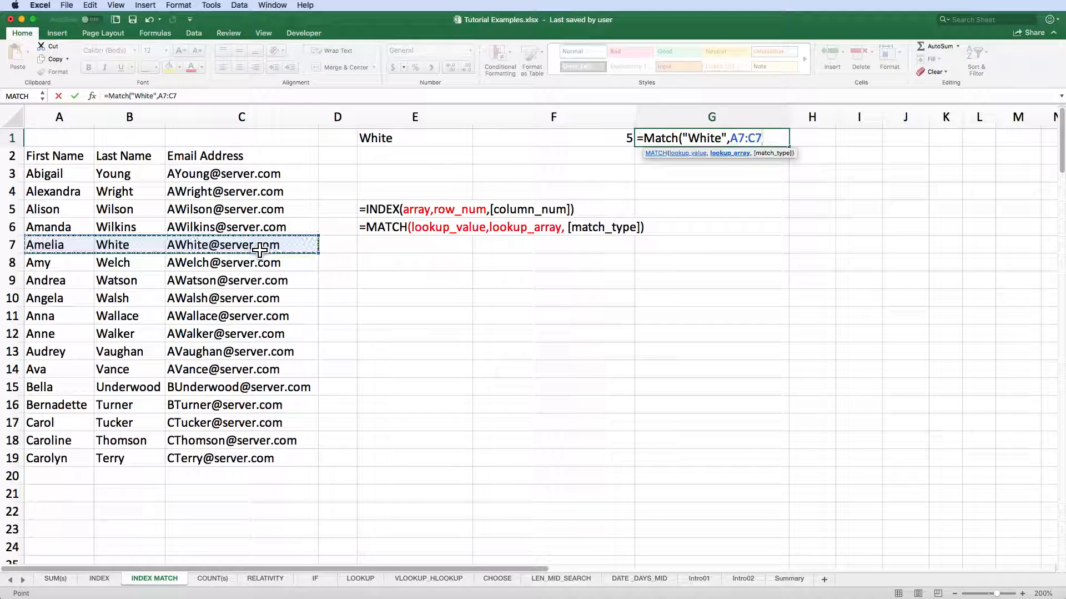
{"action": "type", "text": ","}
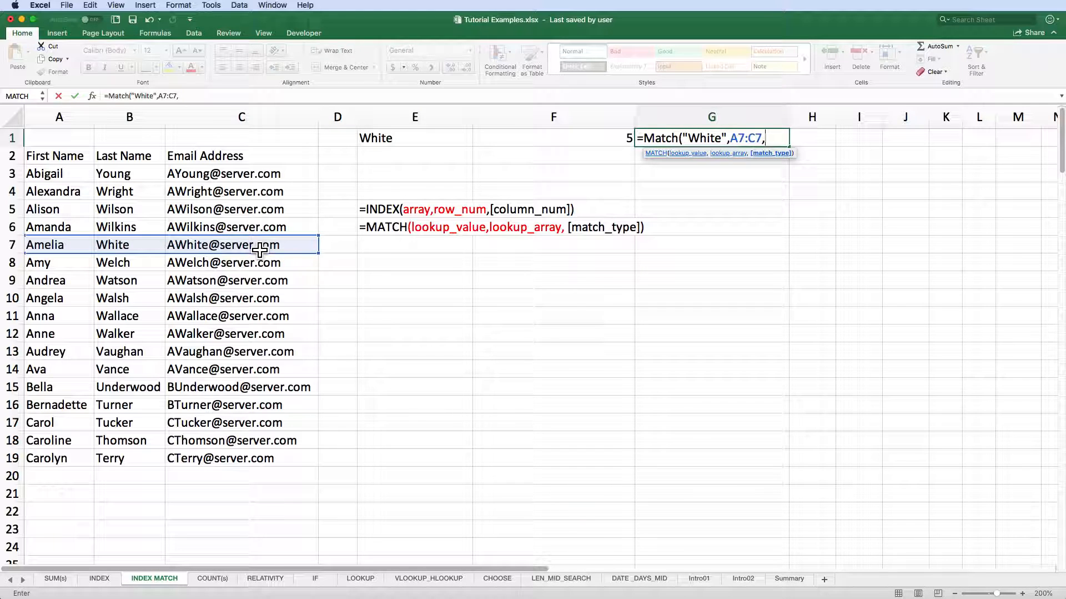
{"action": "type", "text": "0)"}
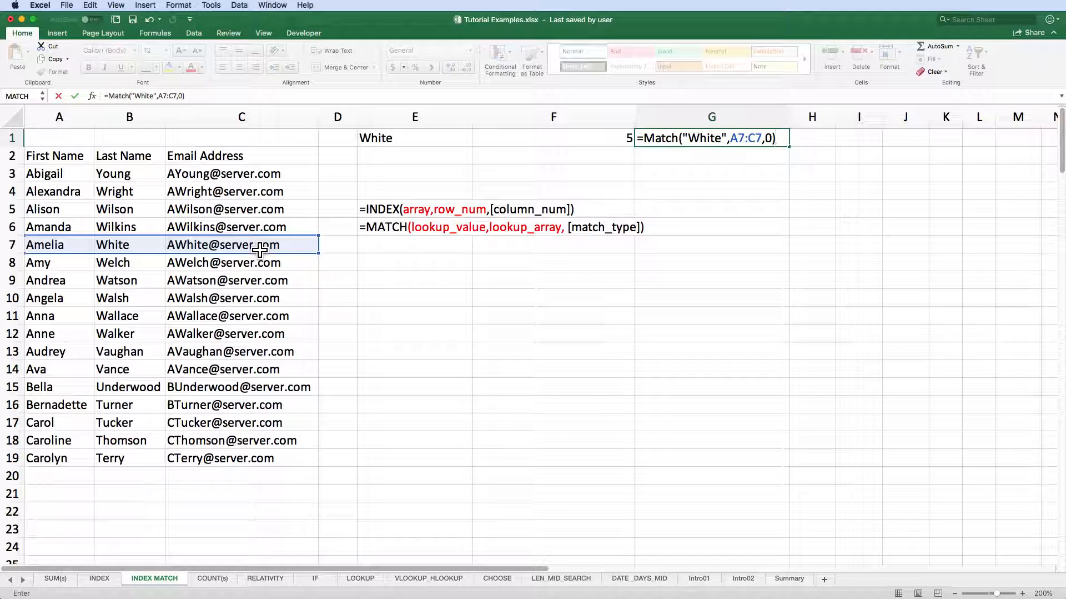
{"action": "key", "text": "Return"}
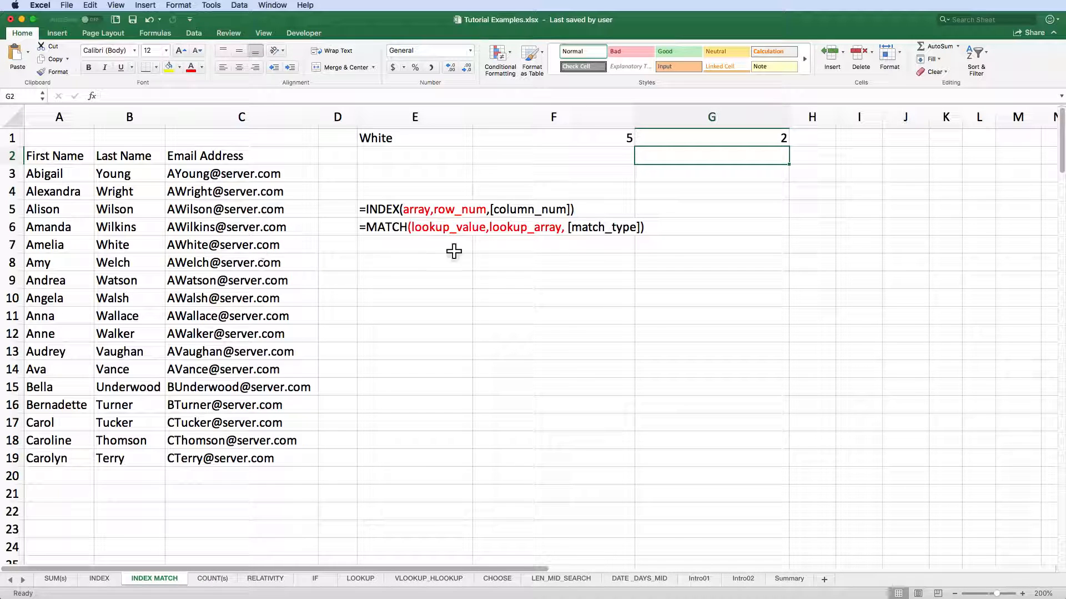
{"action": "left_click", "coordinate": [603, 141]}
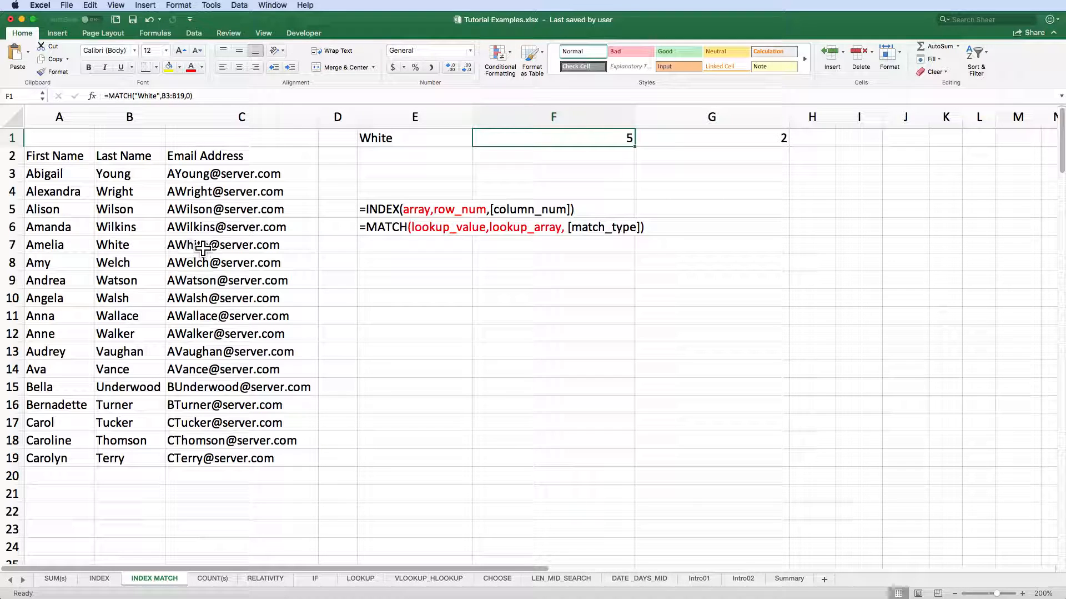
{"action": "left_click", "coordinate": [129, 244]}
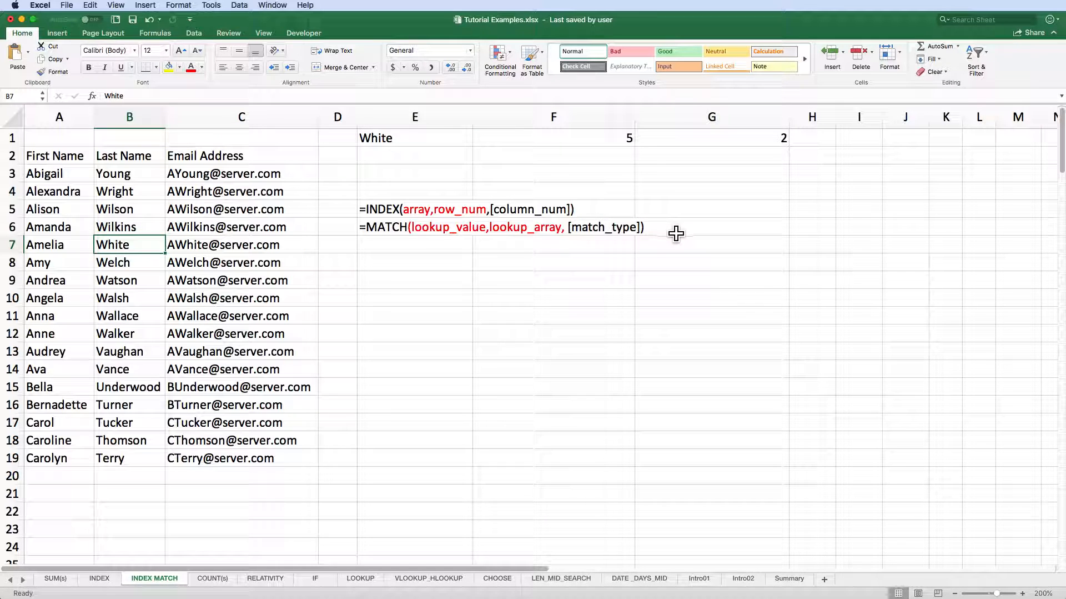
- Convert the INDEX formula in E1 to visible text by putting an apostrophe in front of it
{"action": "left_click", "coordinate": [380, 138]}
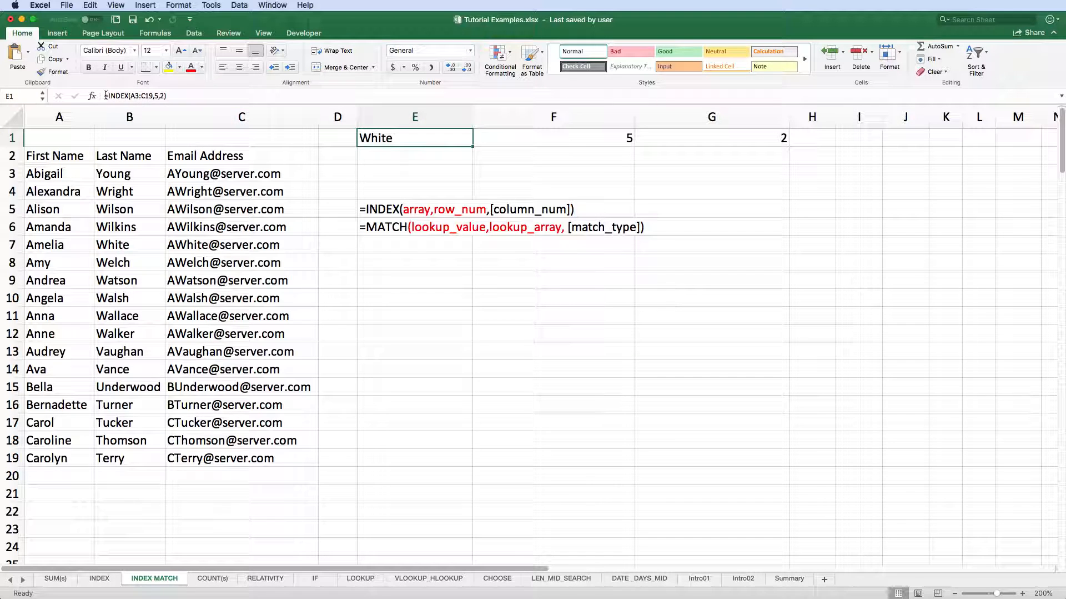
{"action": "left_click", "coordinate": [110, 97]}
{"action": "key", "text": "Escape"}
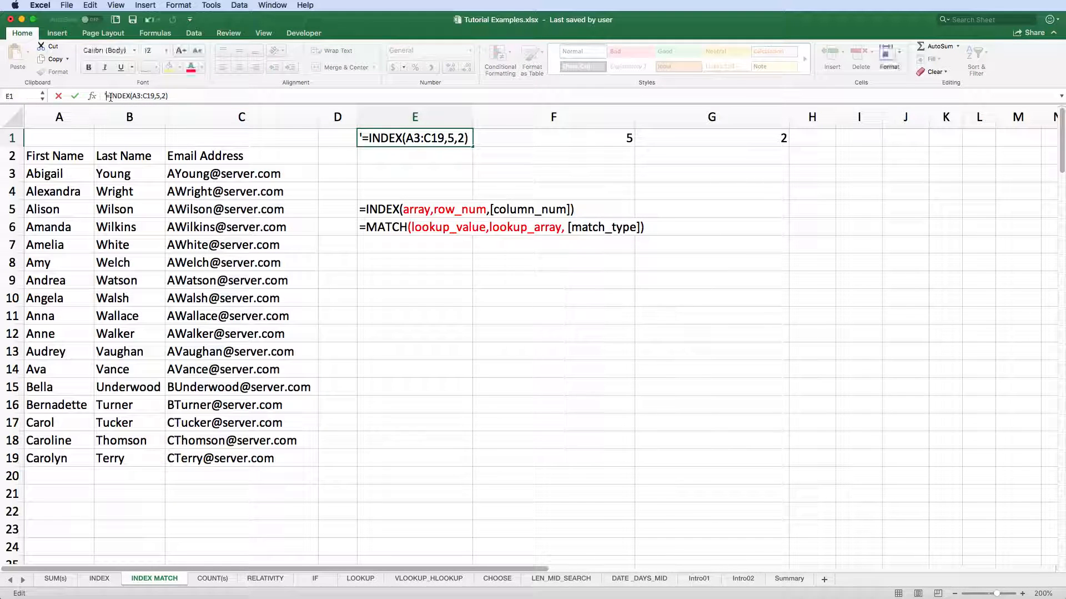
{"action": "left_click", "coordinate": [432, 157]}
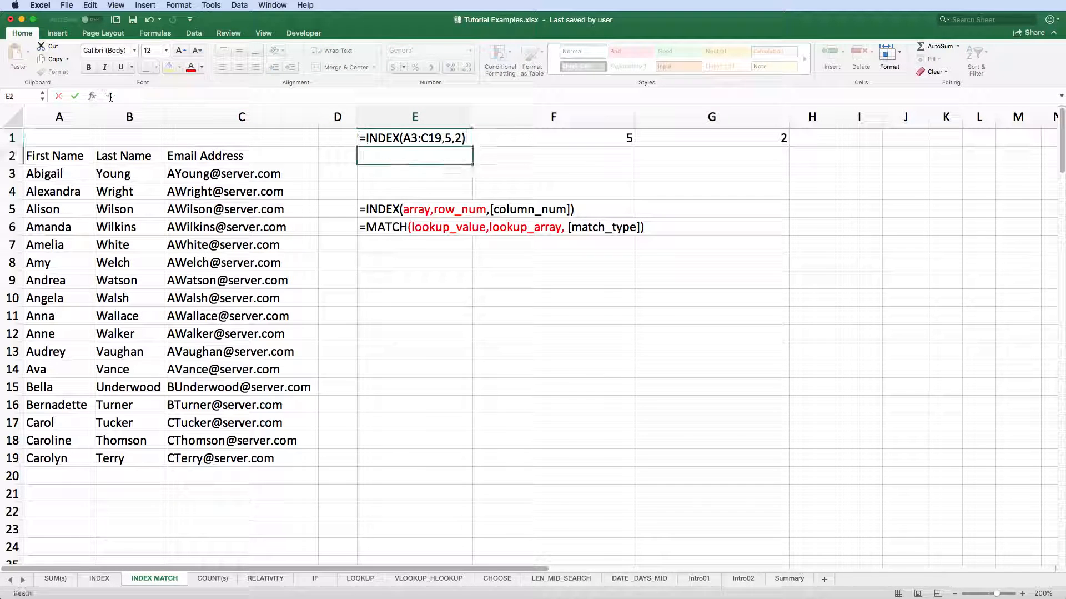
- Convert the MATCH formula in F1 to visible text with a leading apostrophe
{"action": "left_click", "coordinate": [552, 137]}
{"action": "left_click", "coordinate": [104, 95]}
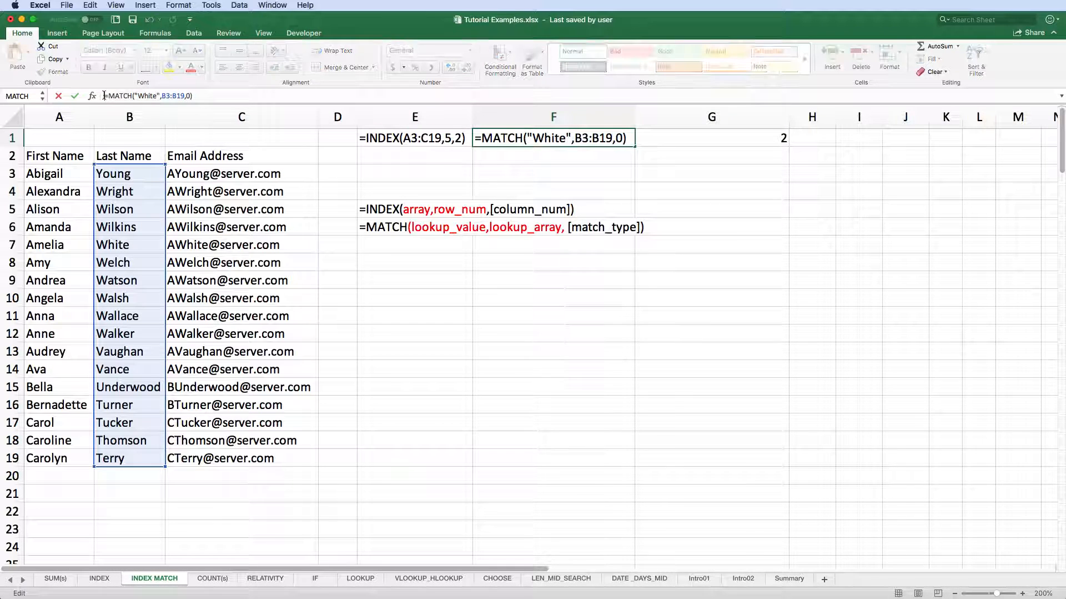
{"action": "type", "text": "'"}
{"action": "key", "text": "Return"}
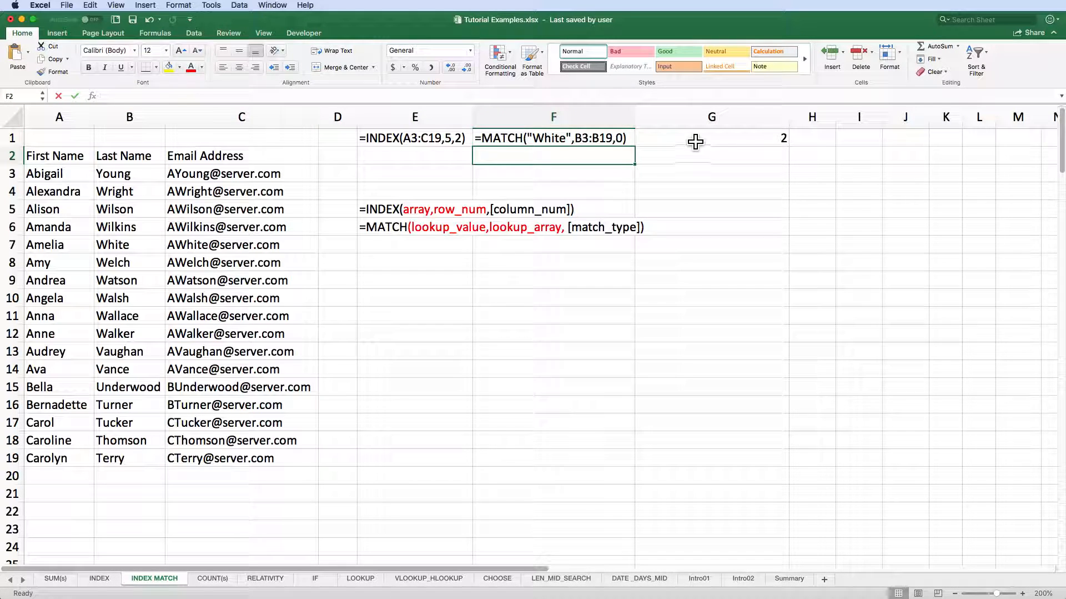
- Convert the MATCH formula in G1 to visible text with a leading apostrophe
{"action": "left_click", "coordinate": [697, 138]}
{"action": "left_click", "coordinate": [112, 96]}
{"action": "key", "text": "Return"}
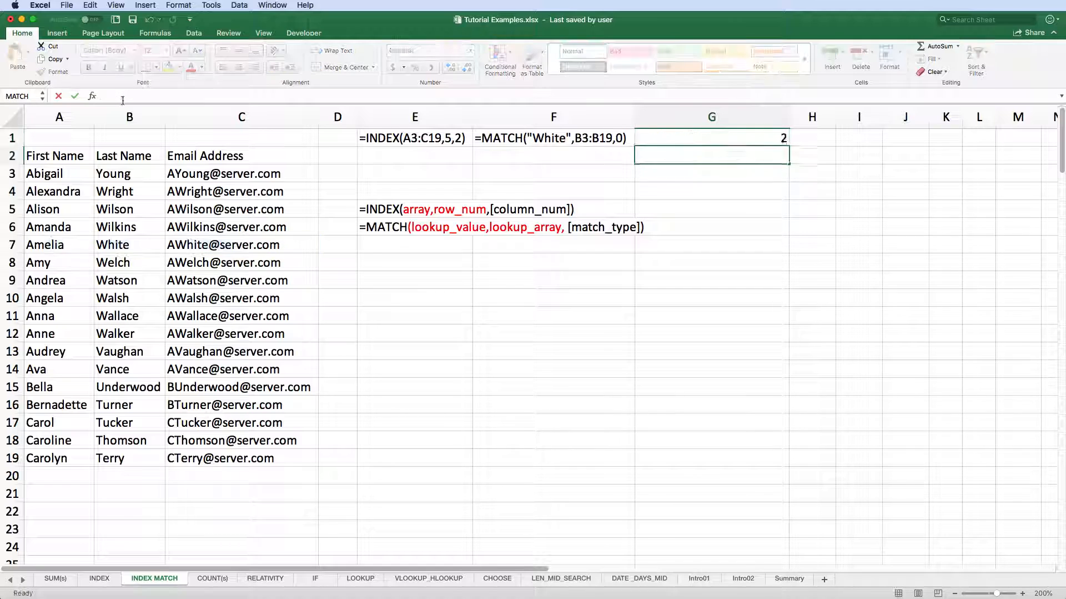
{"action": "left_click", "coordinate": [663, 137]}
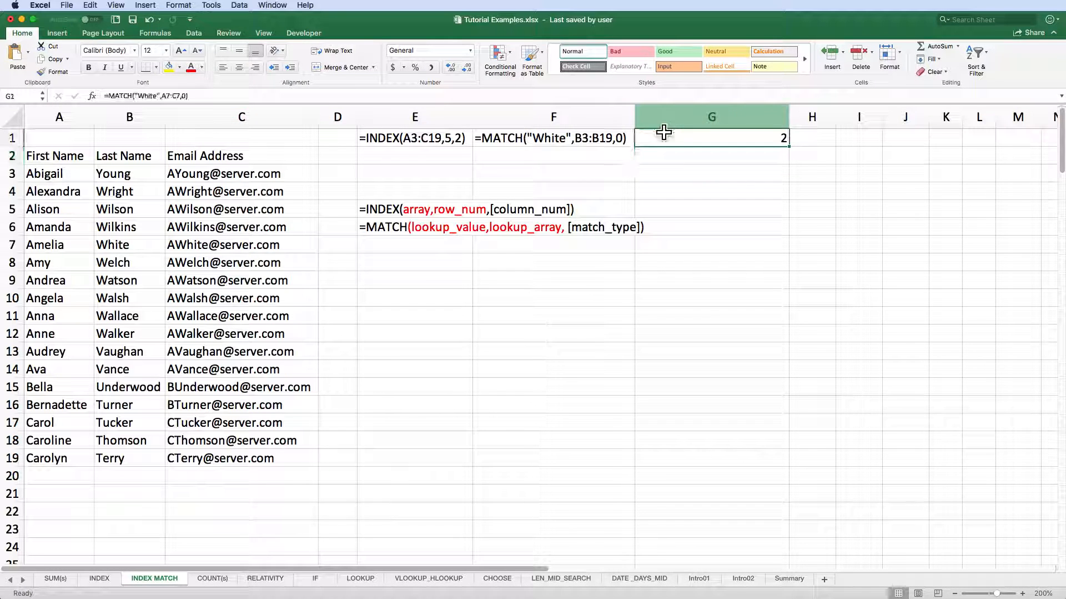
{"action": "left_click", "coordinate": [108, 95]}
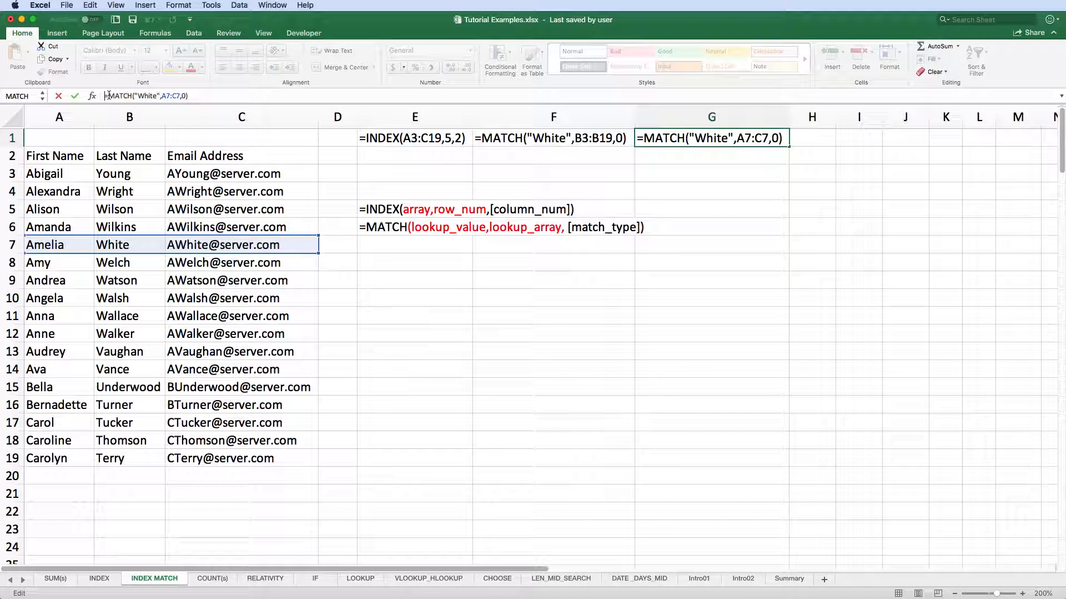
{"action": "key", "text": "Return"}
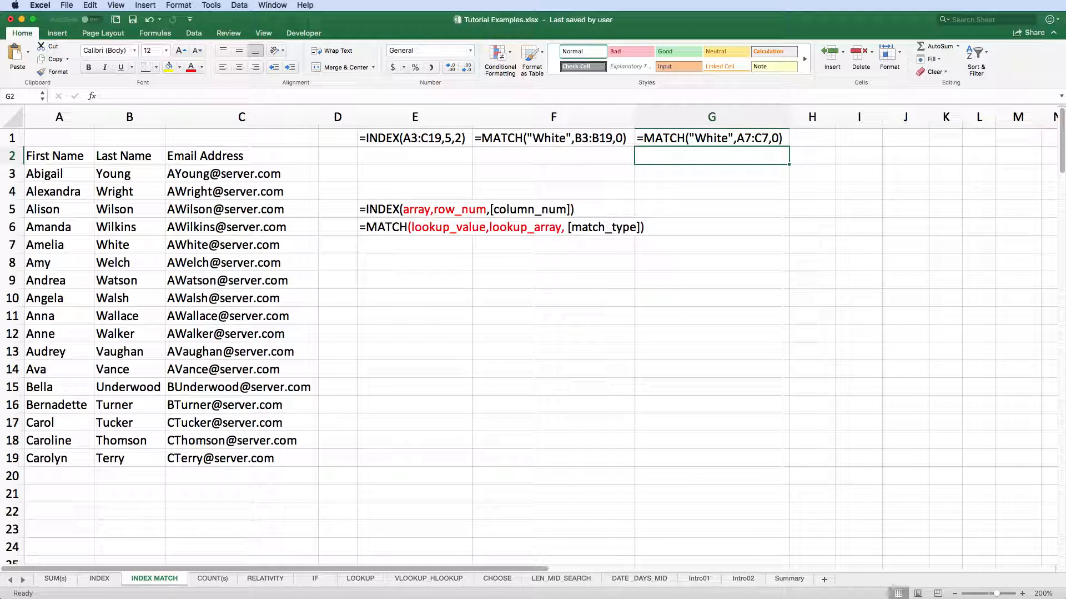
- Start an INDEX formula in F3 with A3:C19 as its array
{"action": "left_click", "coordinate": [522, 175]}
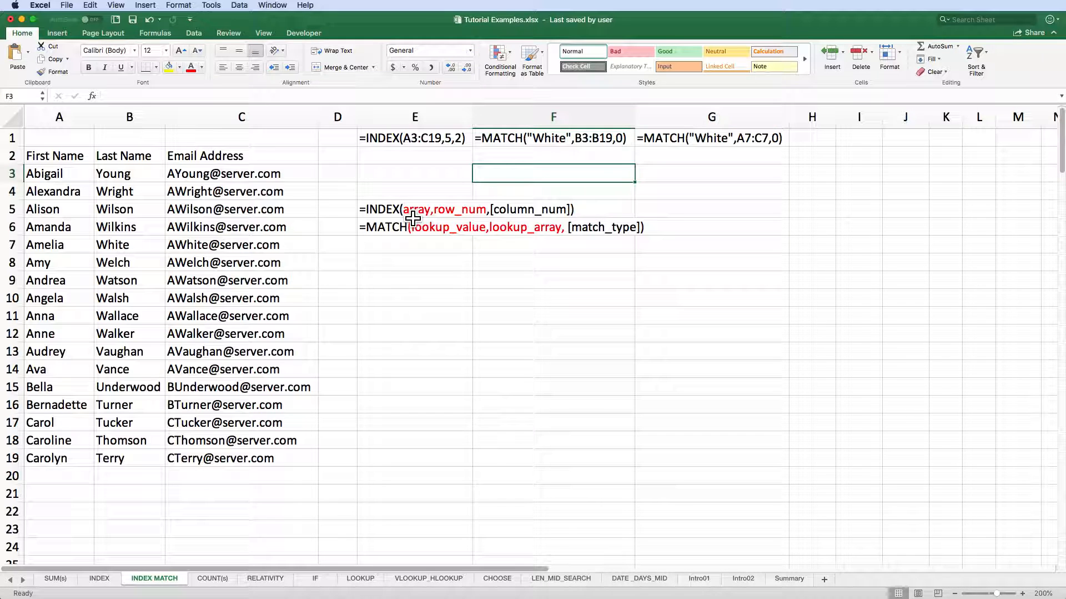
{"action": "type", "text": "=inde"}
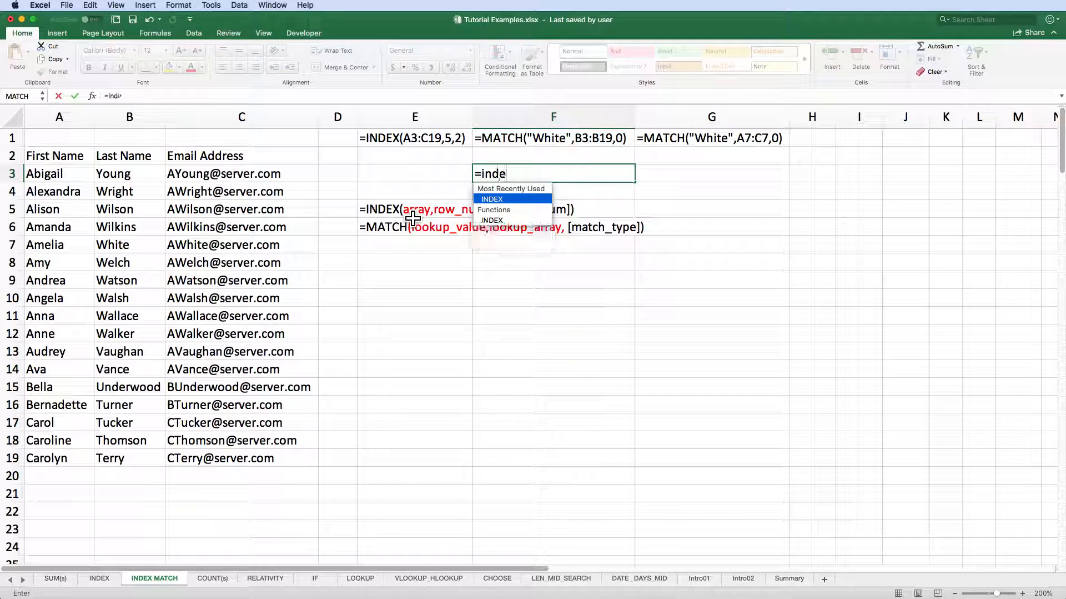
{"action": "type", "text": "x(a3"}
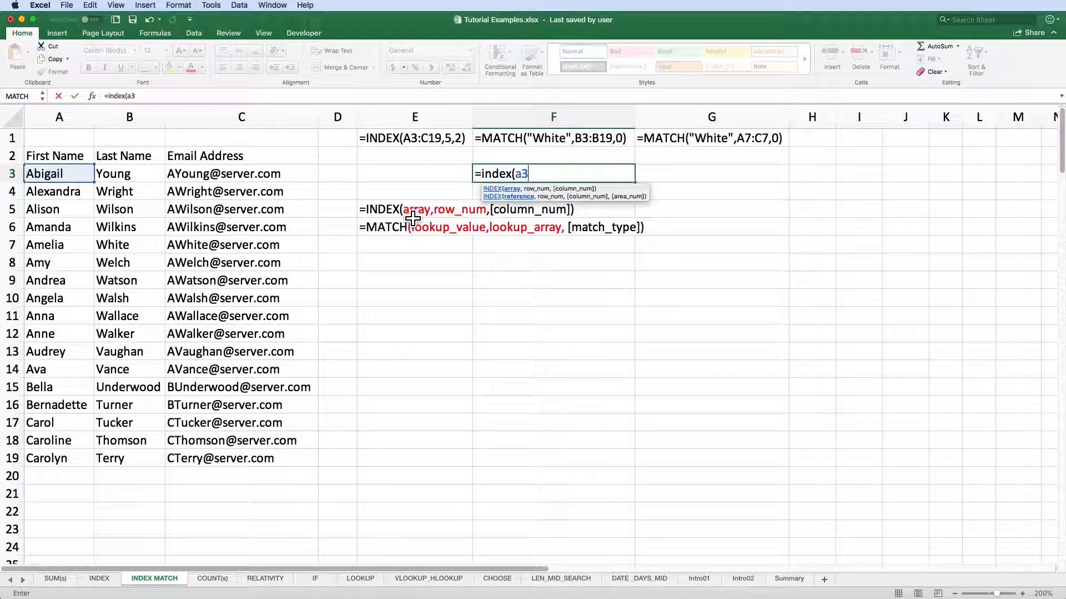
{"action": "type", "text": ":c10"}
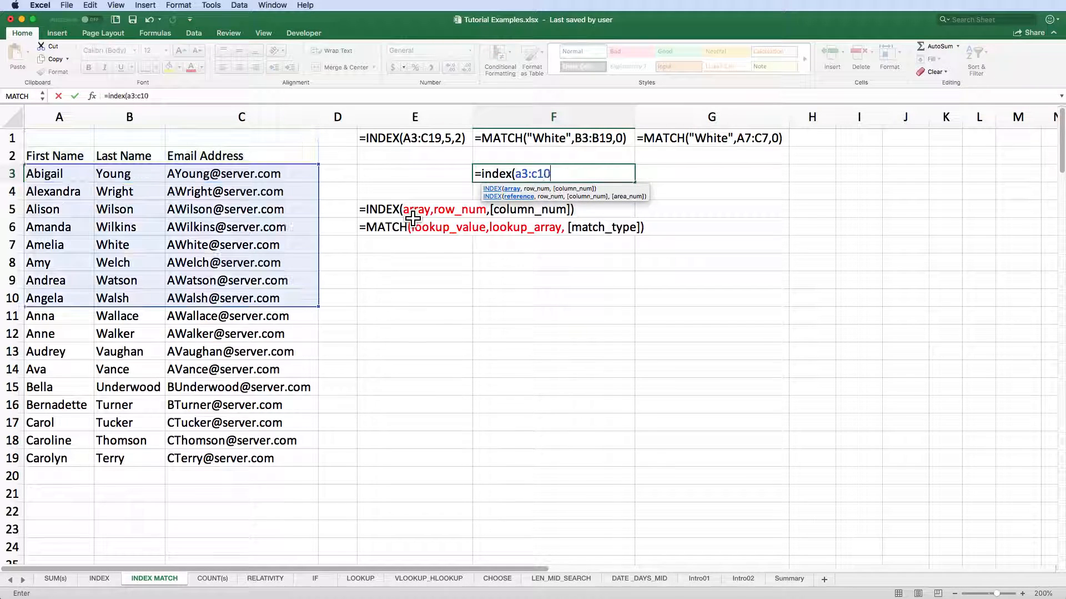
{"action": "key", "text": "BackSpace"}
{"action": "type", "text": "9"}
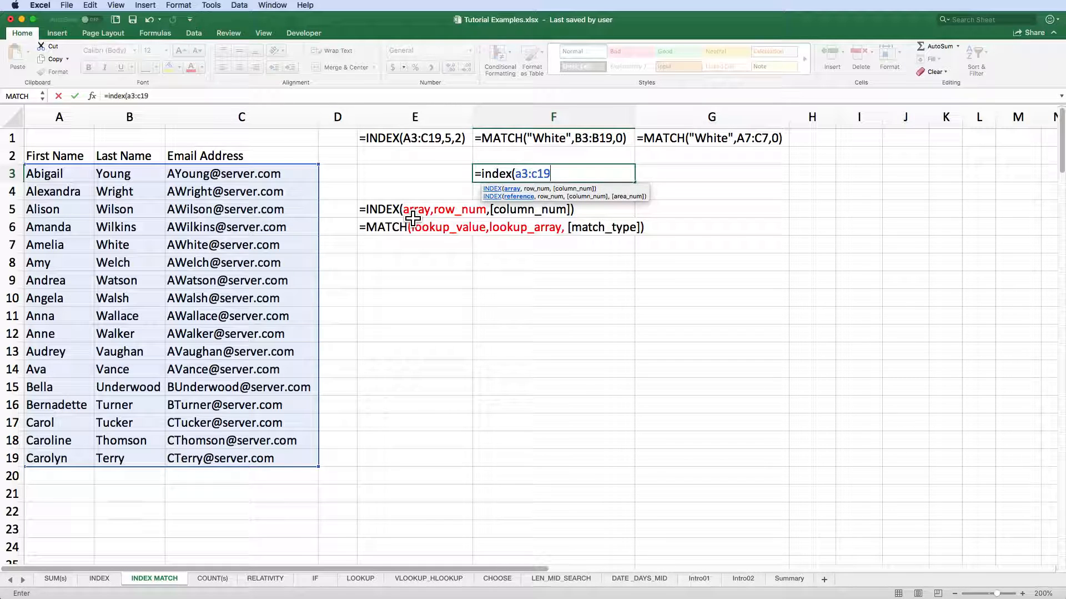
{"action": "type", "text": ","}
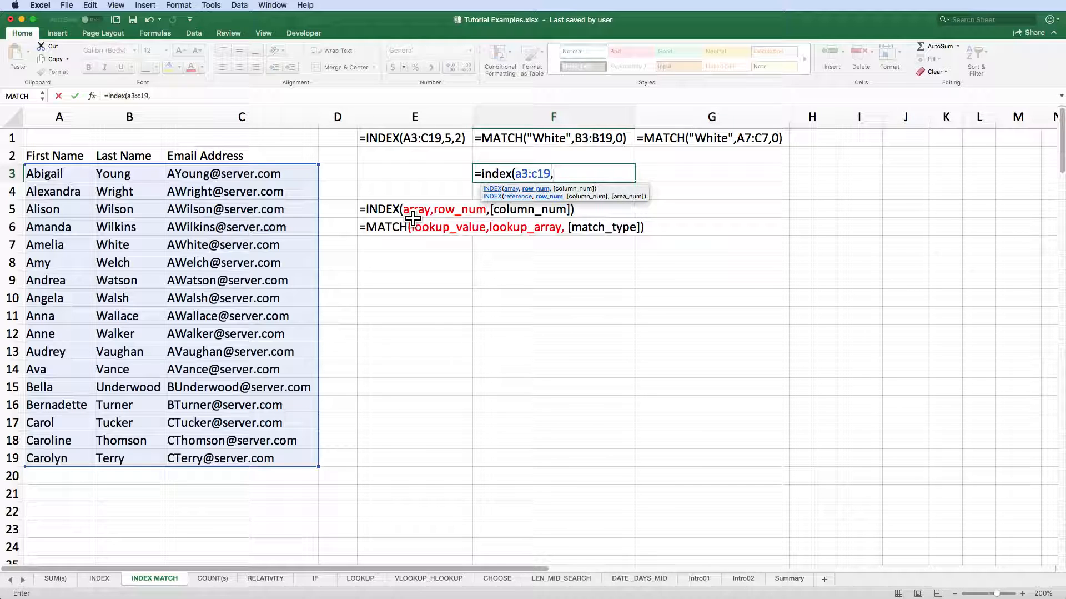
- Nest a MATCH as the row number, looking up the quoted surname from B16 in B3:B19 with match type 0
{"action": "type", "text": "Match("}
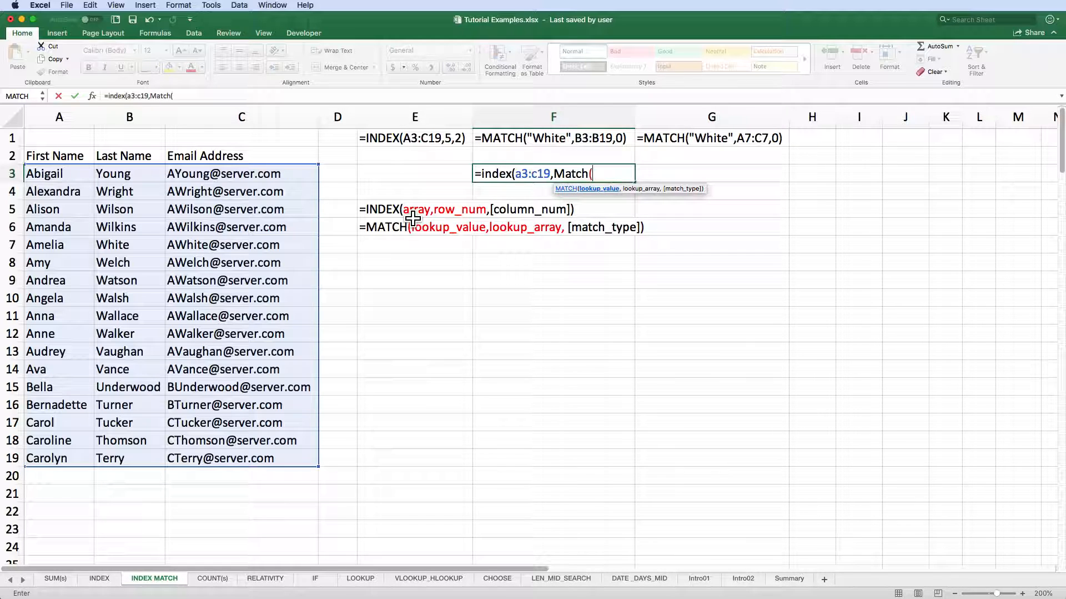
{"action": "type", "text": "\"Turner\","}
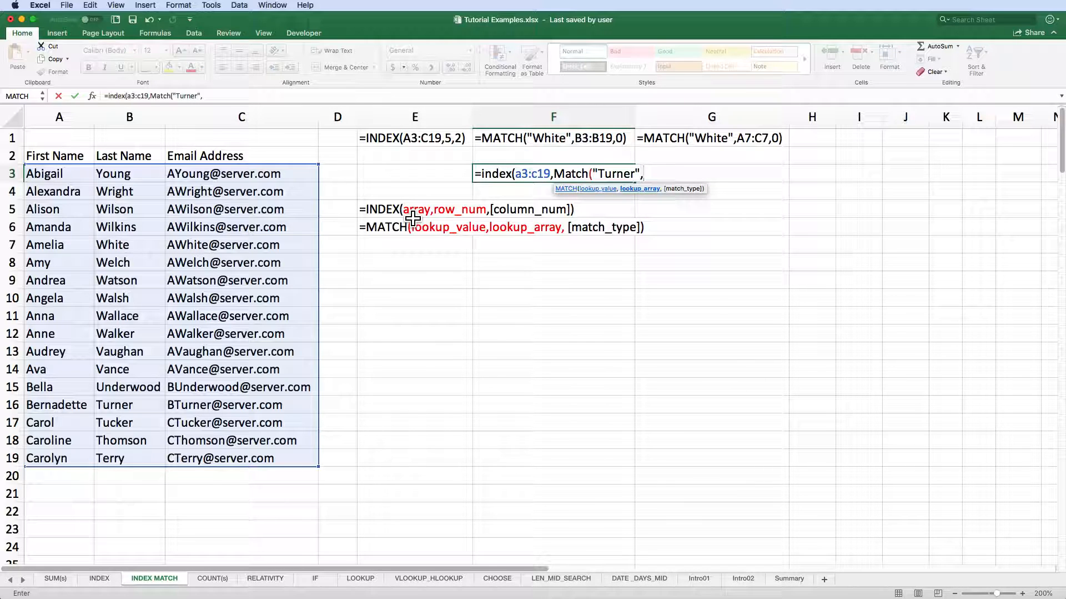
{"action": "type", "text": "B3:"}
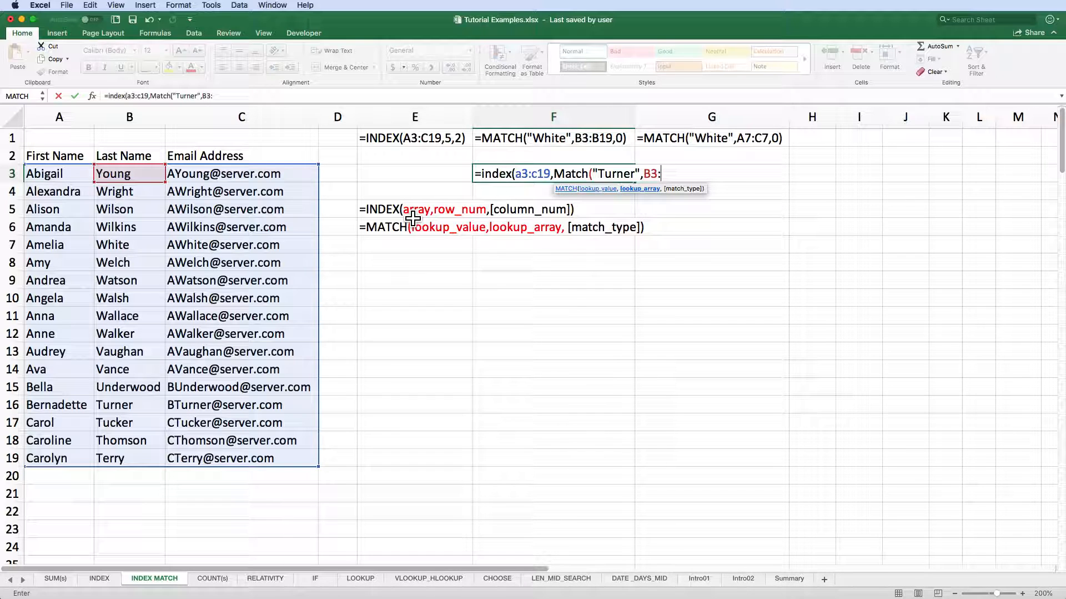
{"action": "type", "text": "B19"}
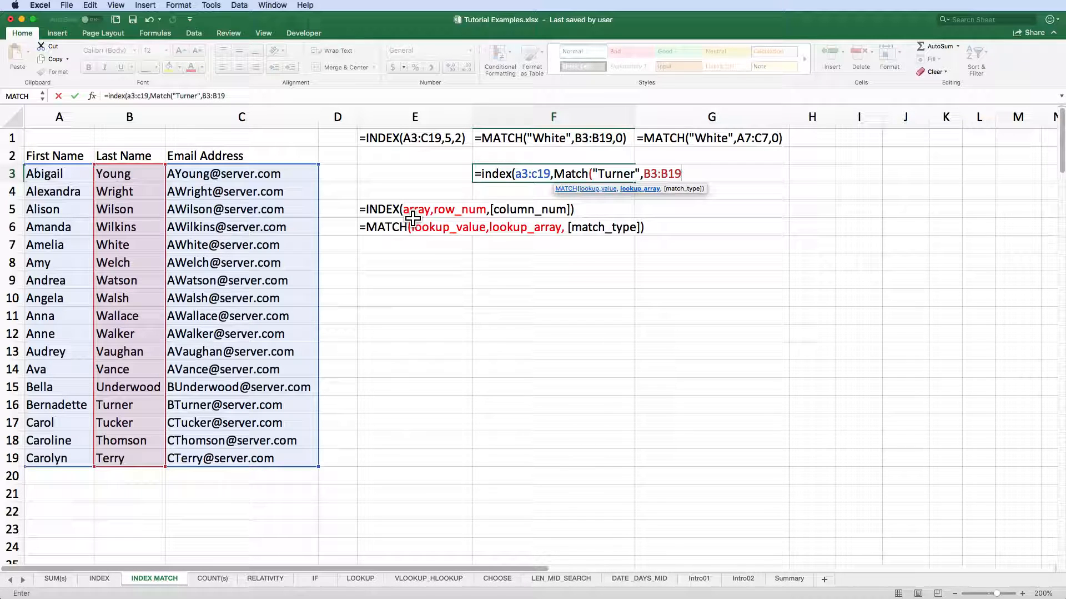
{"action": "type", "text": ","}
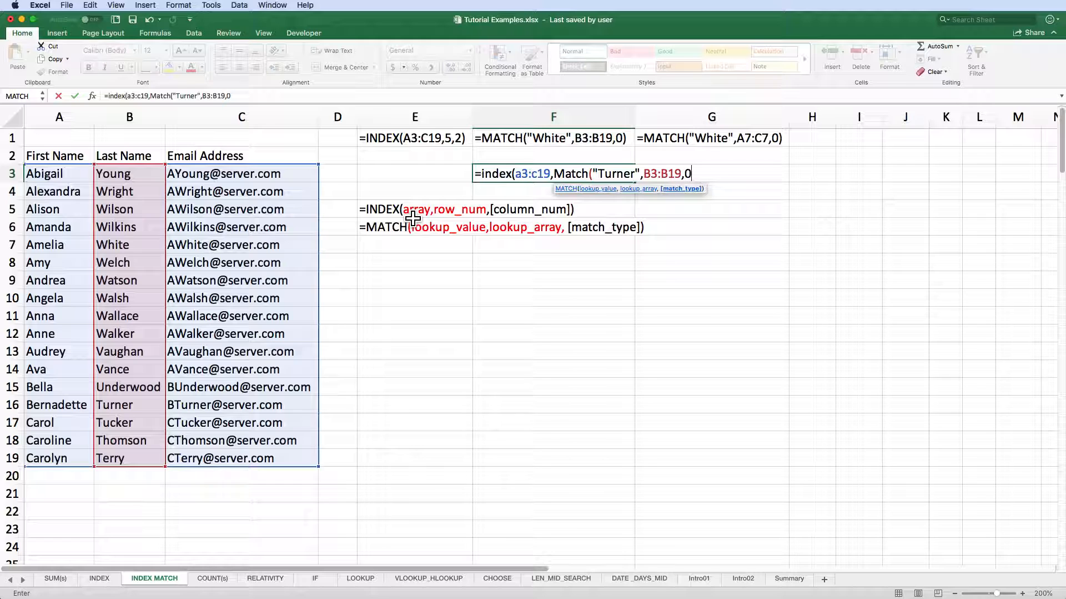
{"action": "type", "text": "0)"}
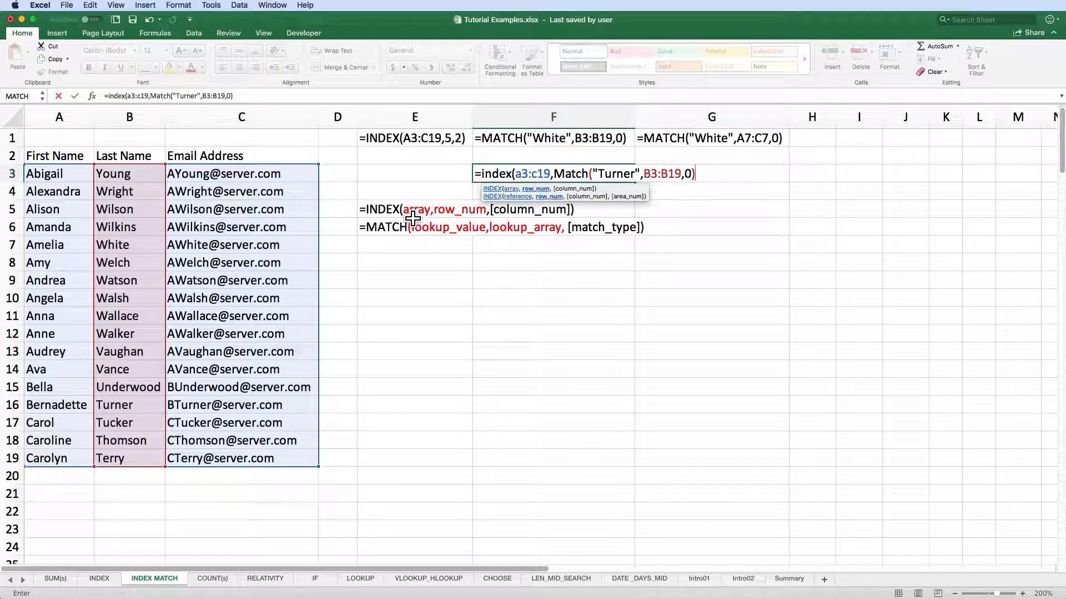
- Give the INDEX formula in F3 column number 3 and complete it
{"action": "type", "text": ",3"}
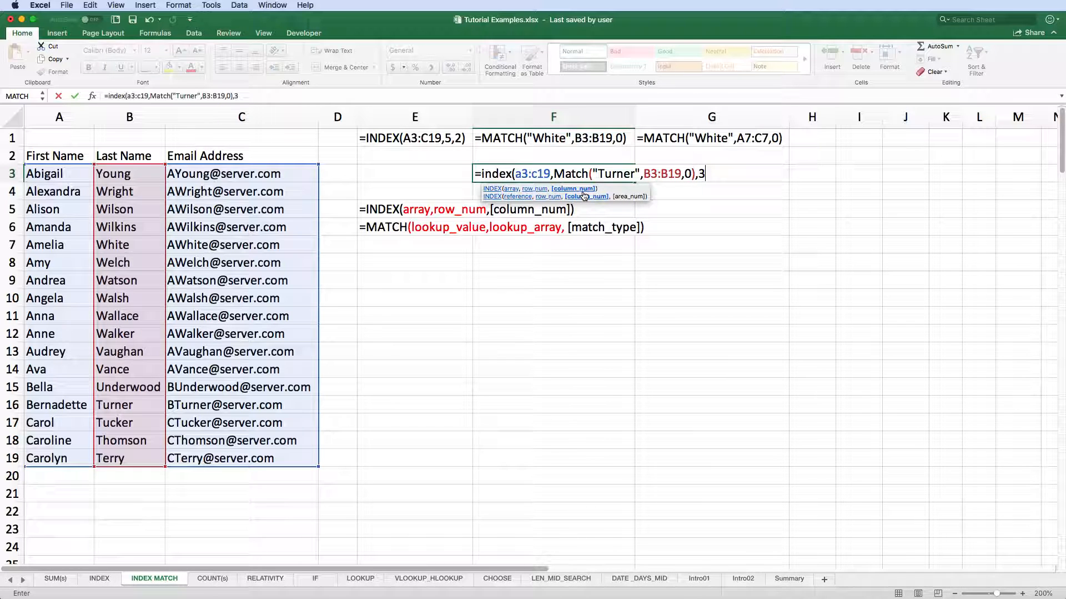
{"action": "type", "text": ")"}
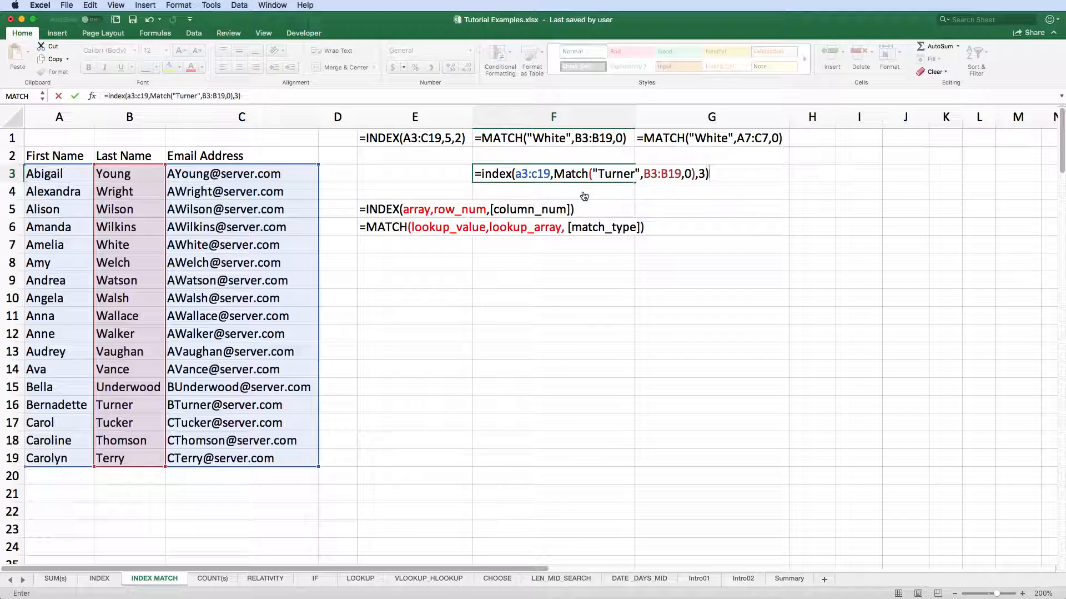
{"action": "key", "text": "Return"}
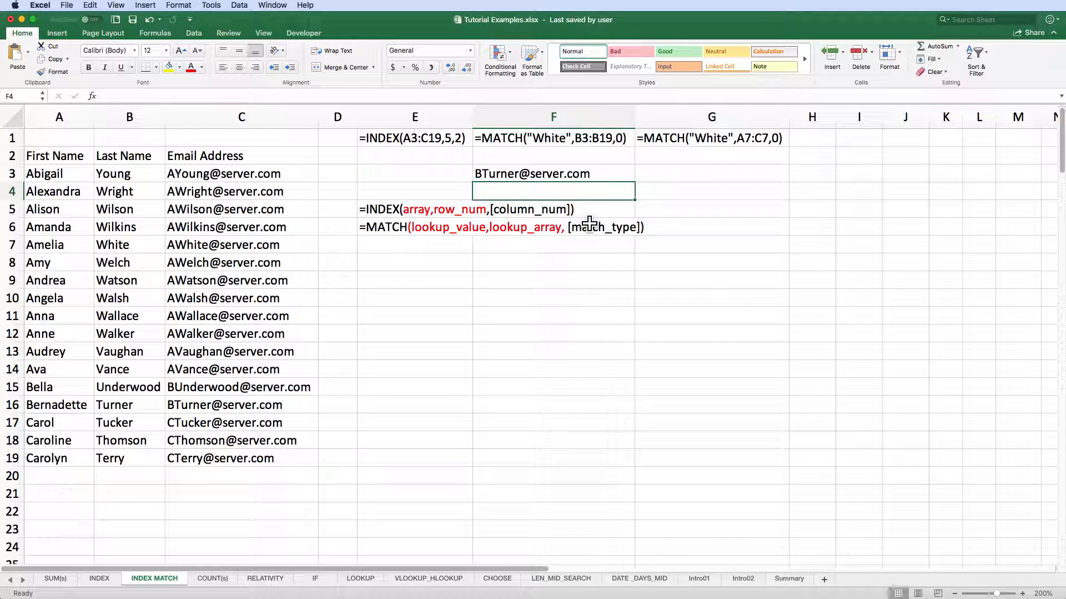
- Show the Summary sheet of the workbook
{"action": "left_click", "coordinate": [788, 578]}
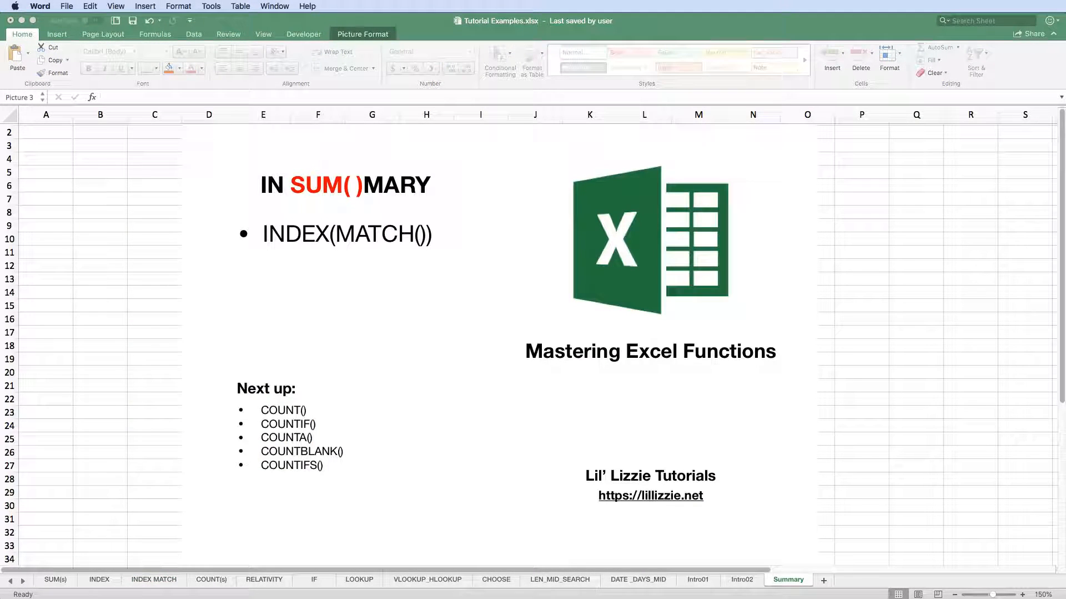